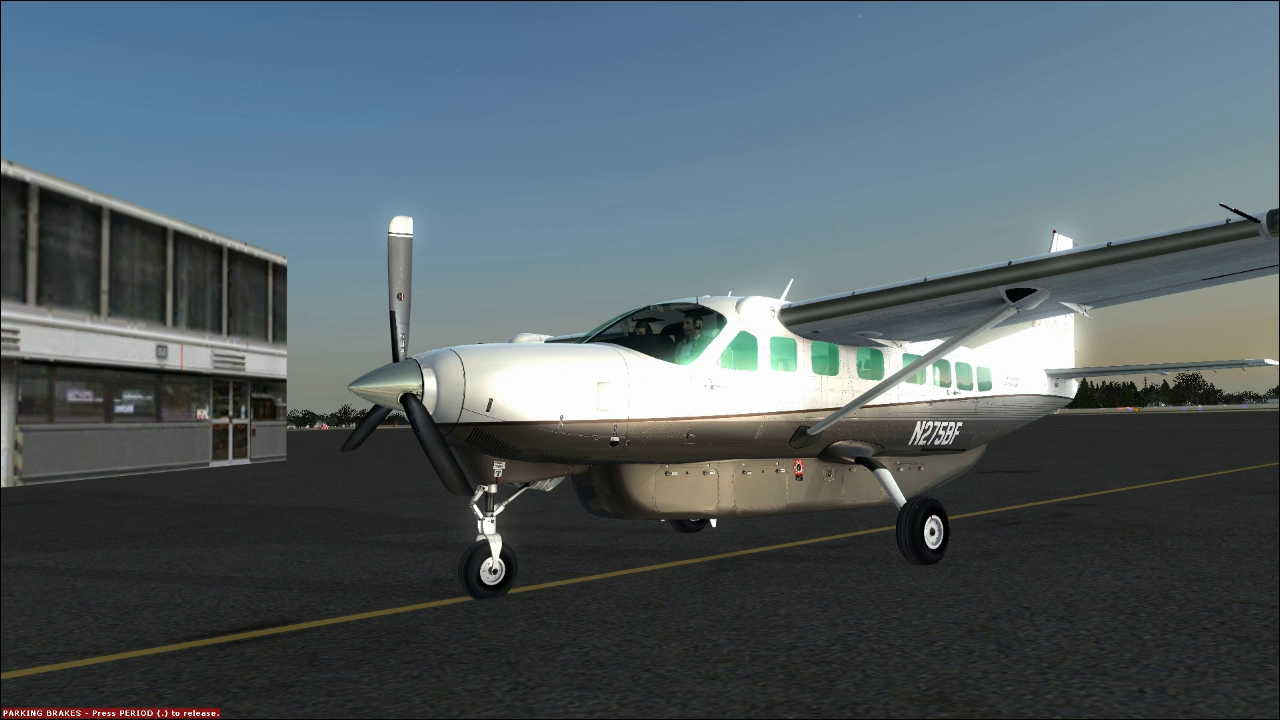
# Auto-start the engine with Ctrl+E and switch to the virtual cockpit view.
pyautogui.hotkey('ctrl', 'e')
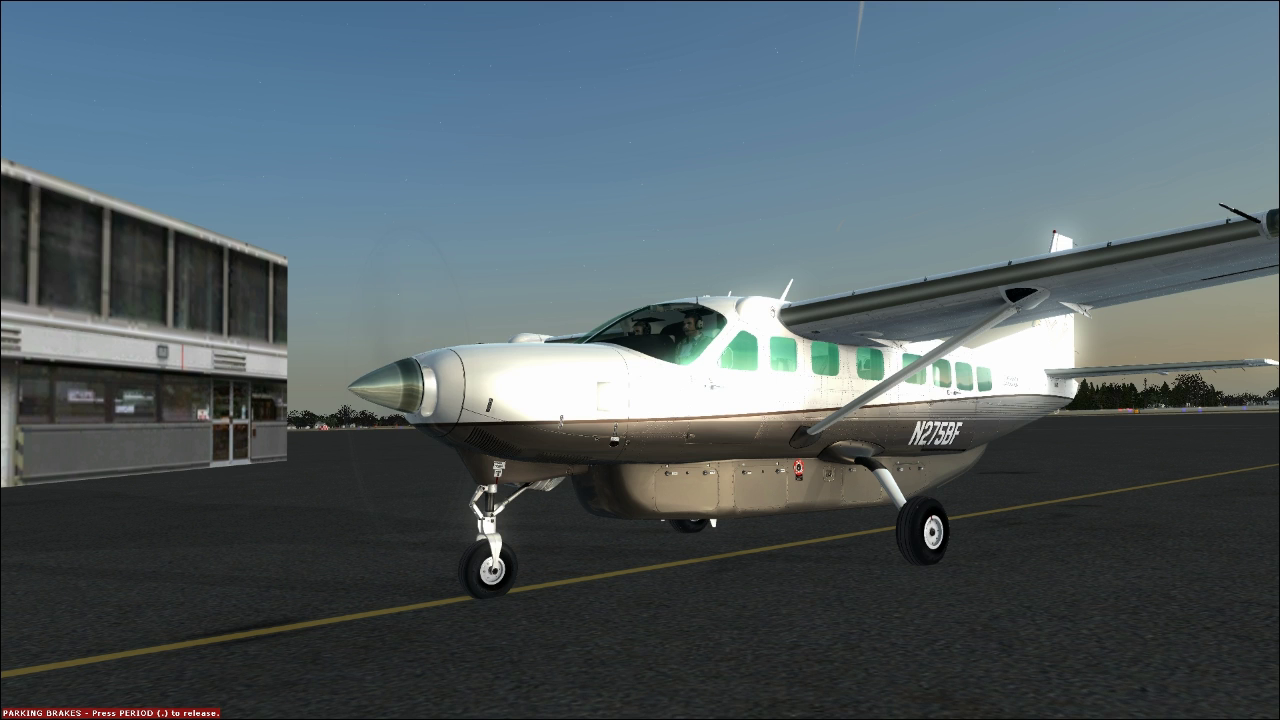
pyautogui.press('s')
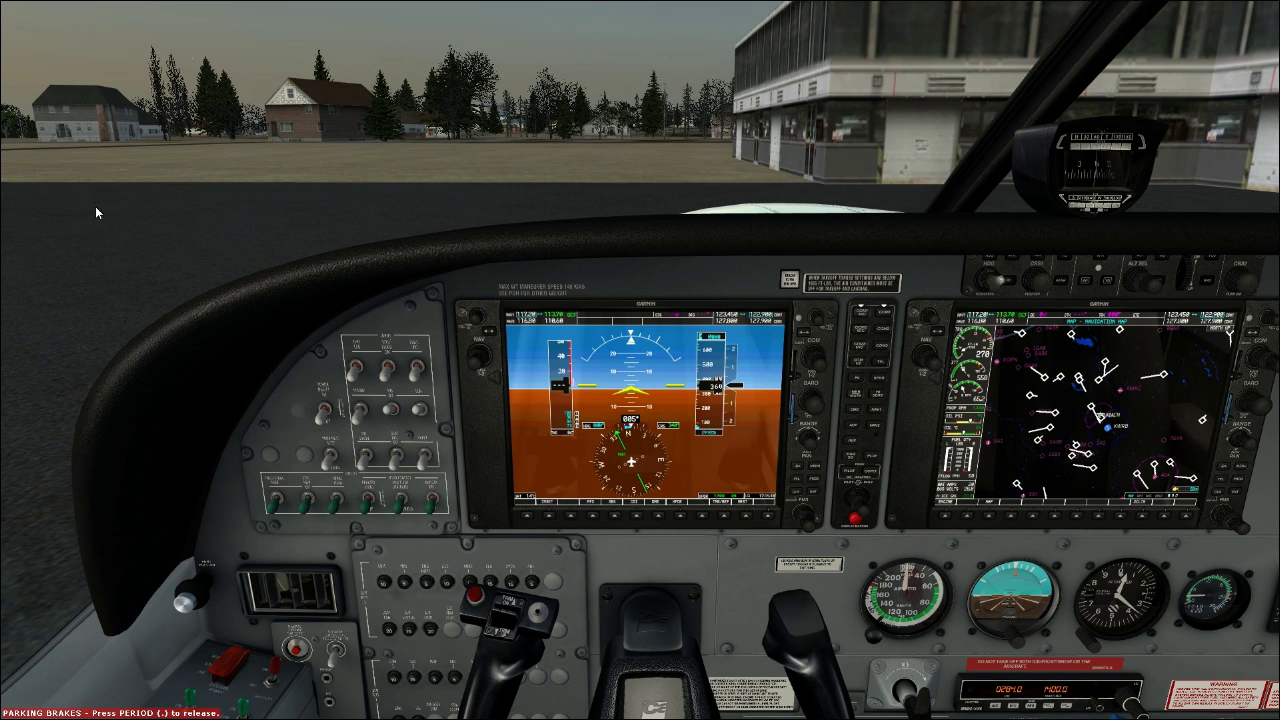
pyautogui.press('shift+KP_2')
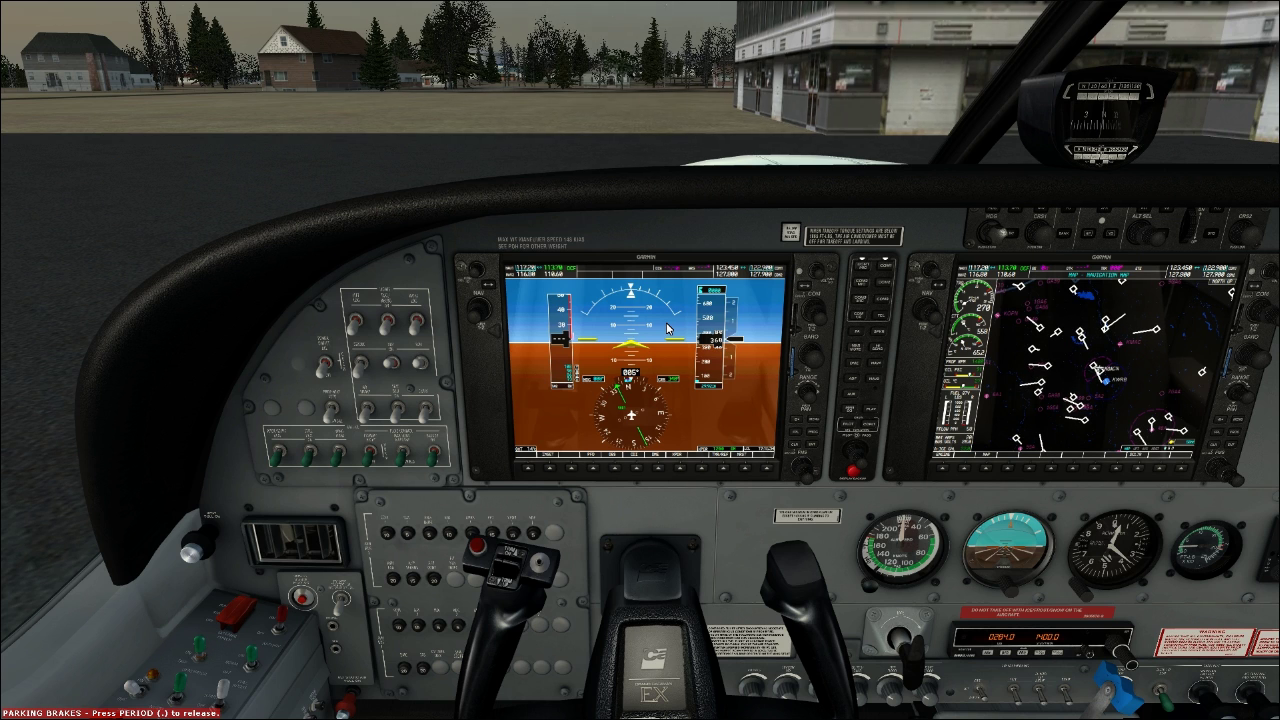
pyautogui.hotkey('shift', 'BackSpace')
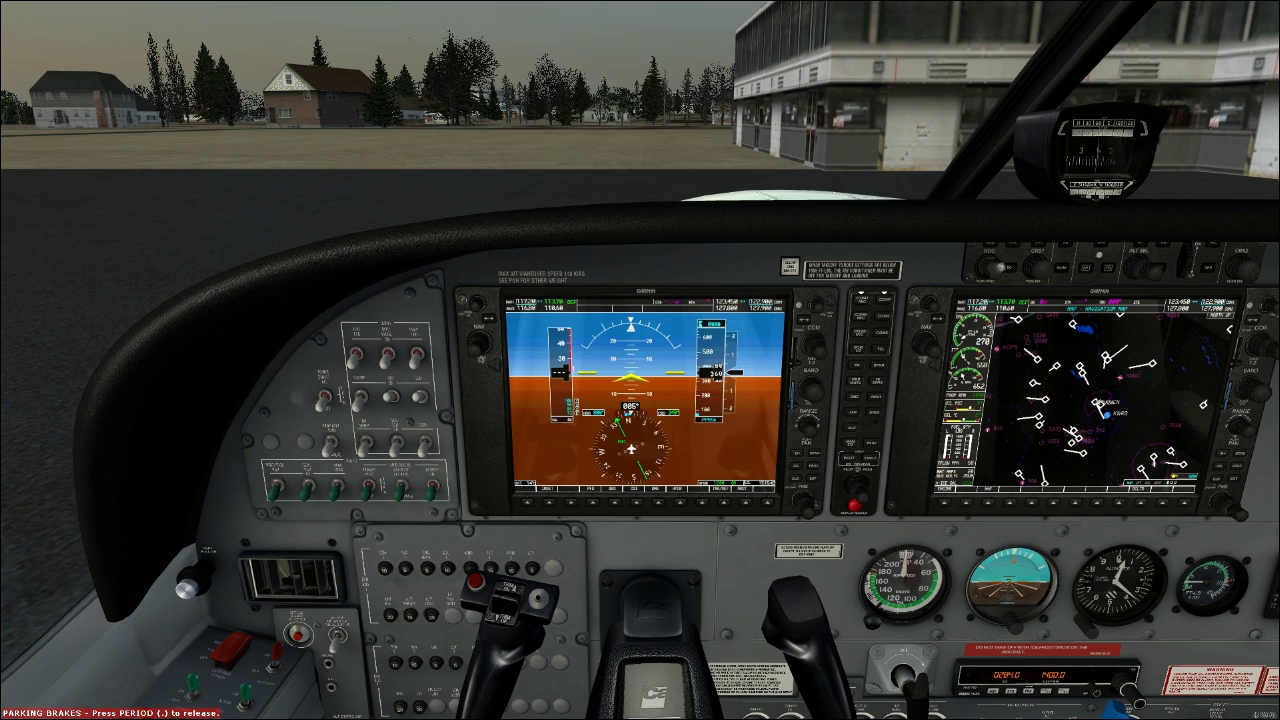
pyautogui.hotkey('shift', 'BackSpace')
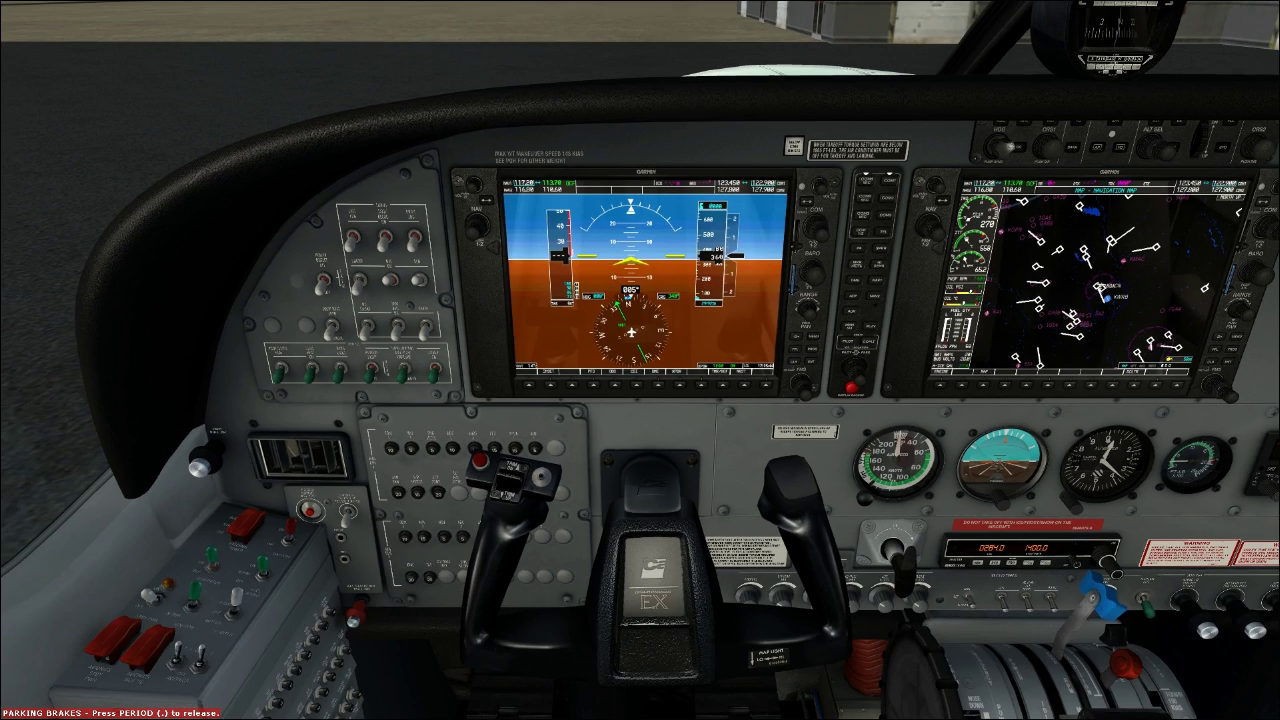
pyautogui.hotkey('shift', 'Return')
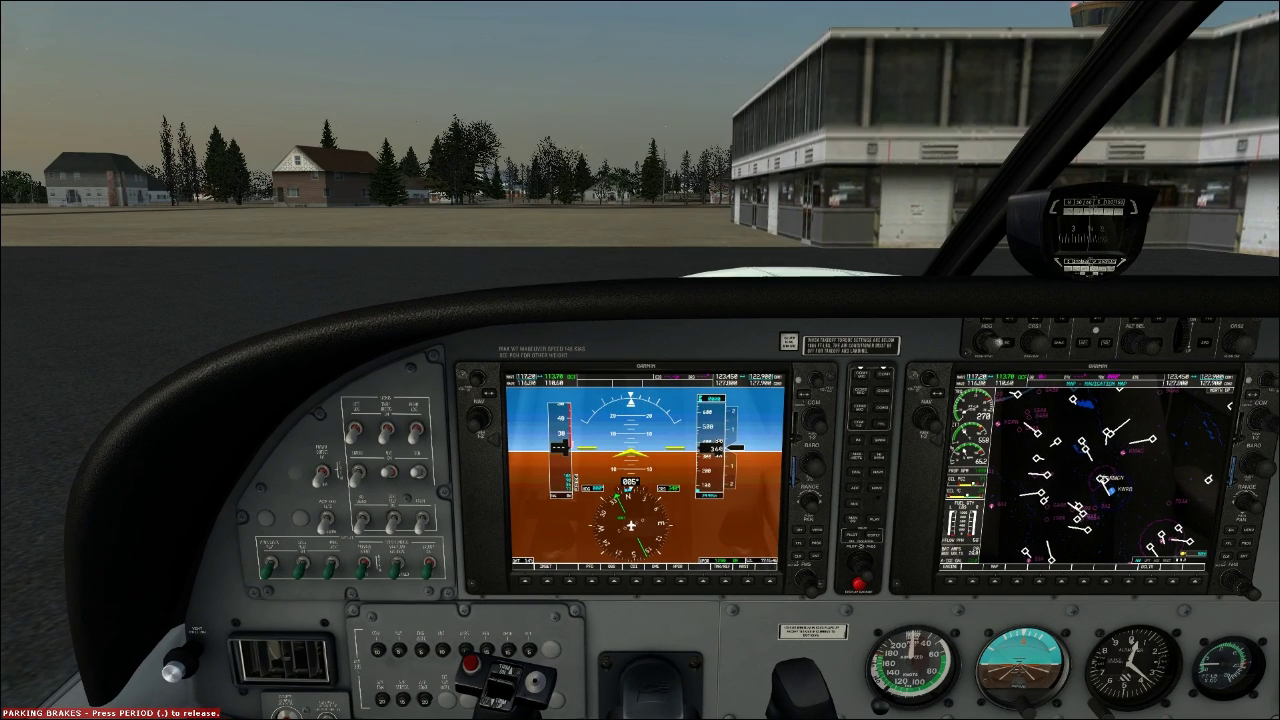
pyautogui.hotkey('shift', 'BackSpace')
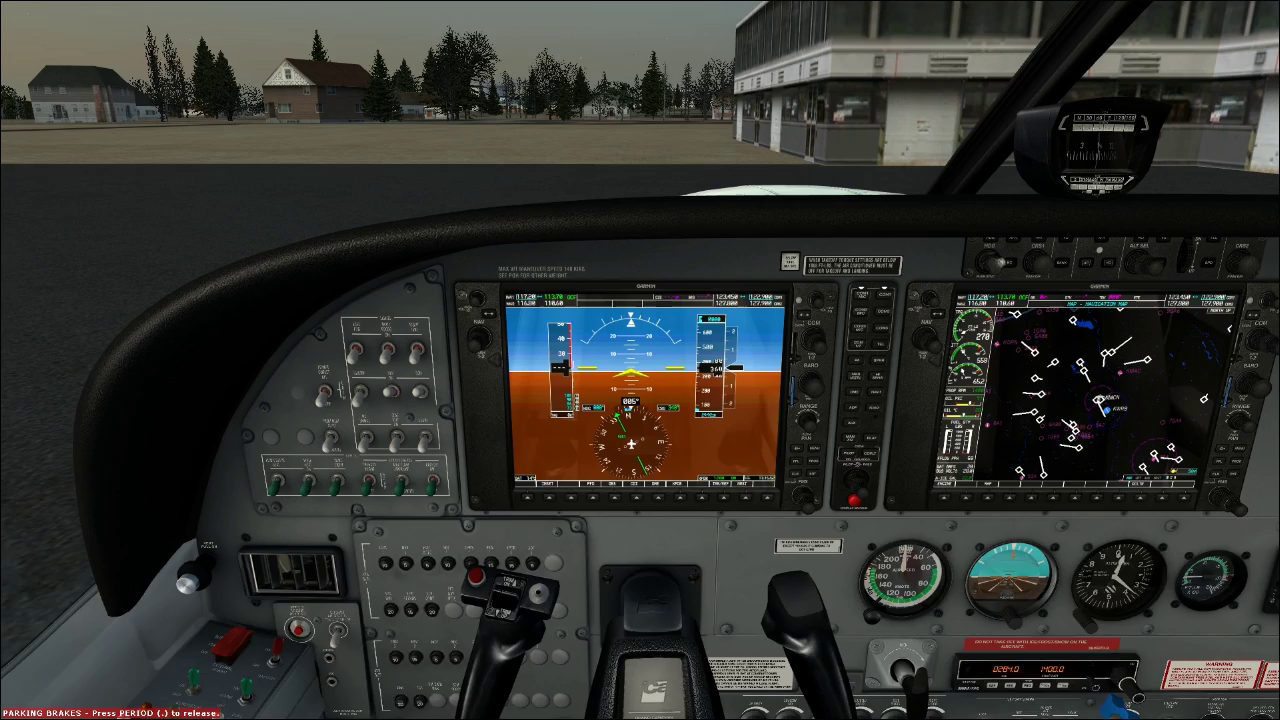
pyautogui.hotkey('shift', 'Return')
pyautogui.hotkey('shift', 'Return')
pyautogui.hotkey('shift', 'BackSpace')
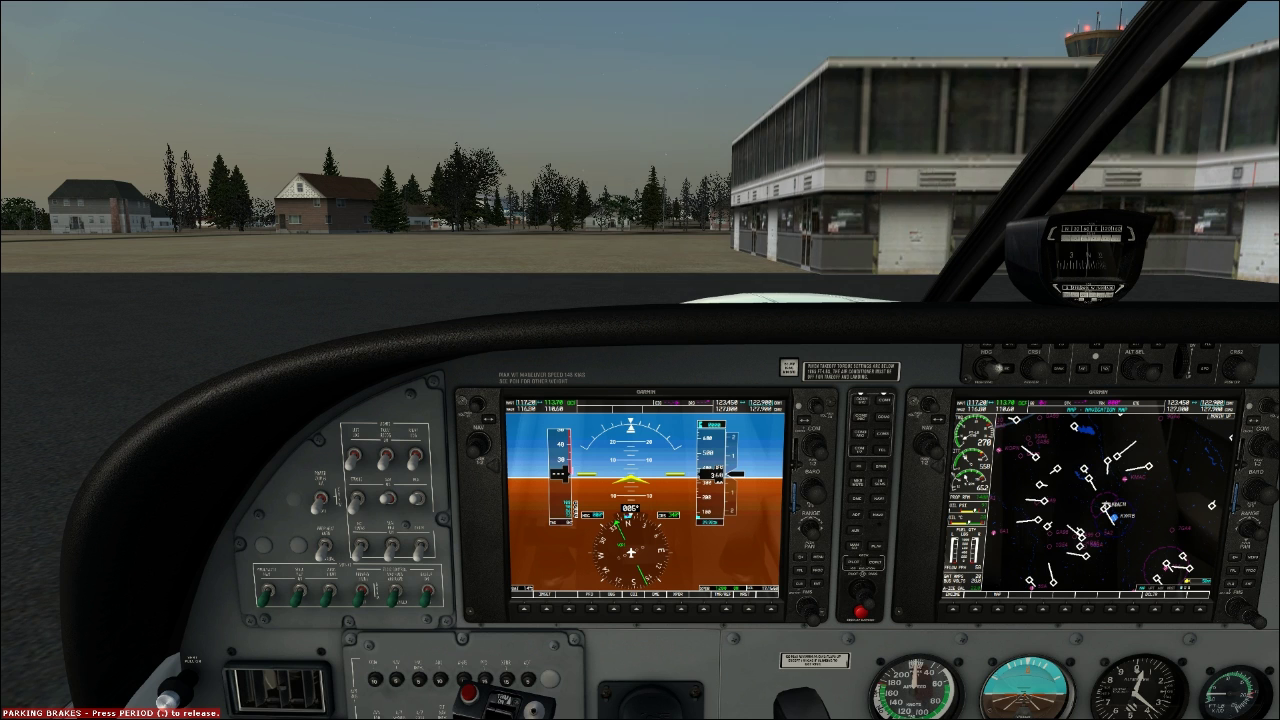
pyautogui.hotkey('shift', 'BackSpace')
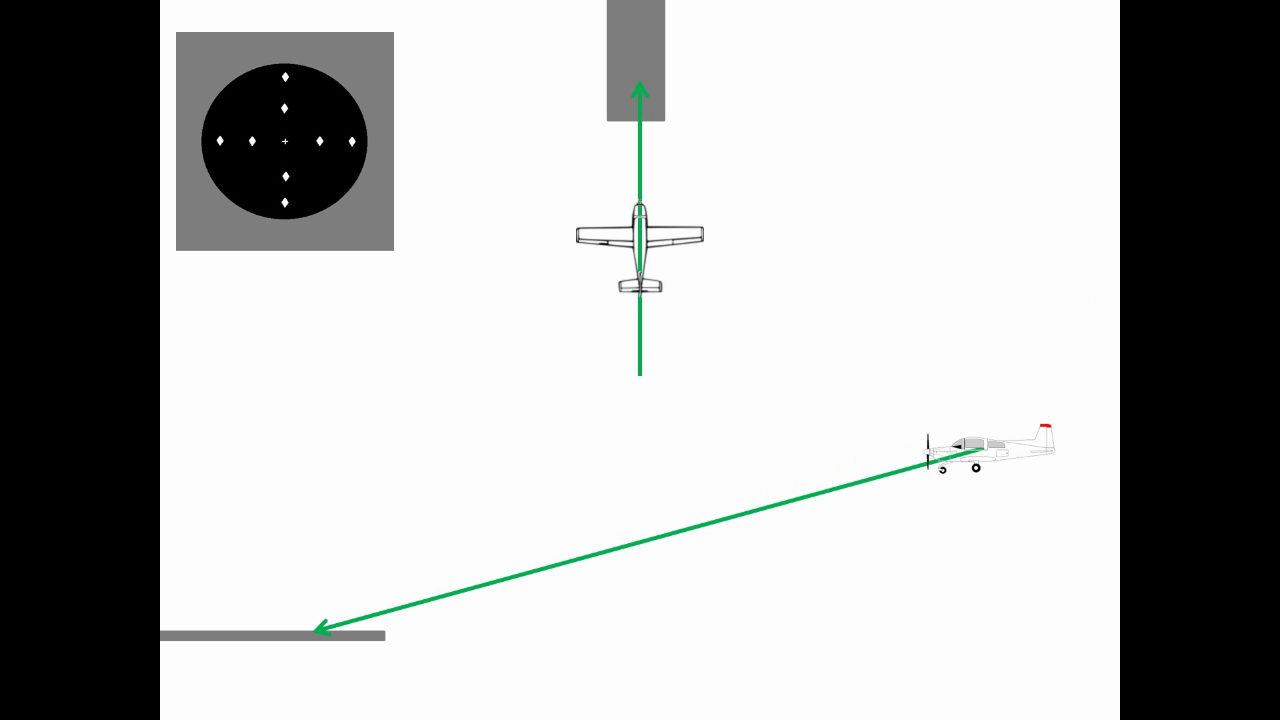
# Advance the slides to show the crosshair needles and the plane drifting off course.
pyautogui.click(531, 171)
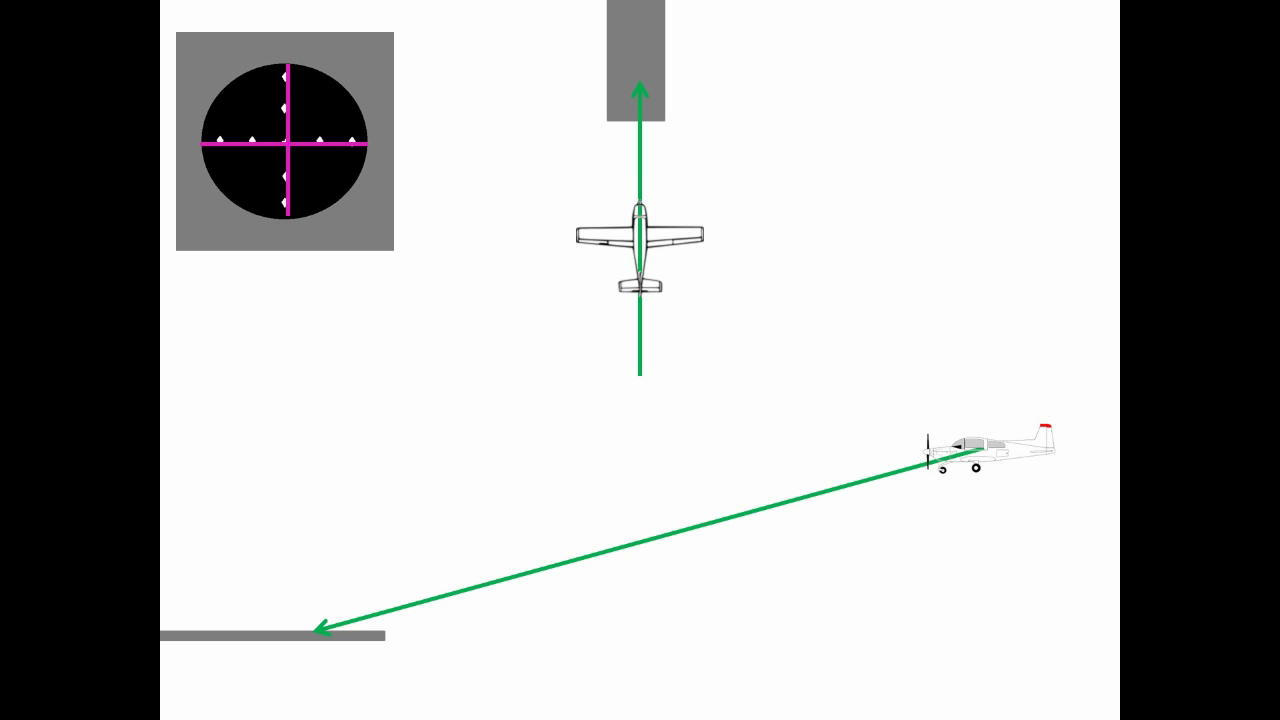
pyautogui.click(529, 169)
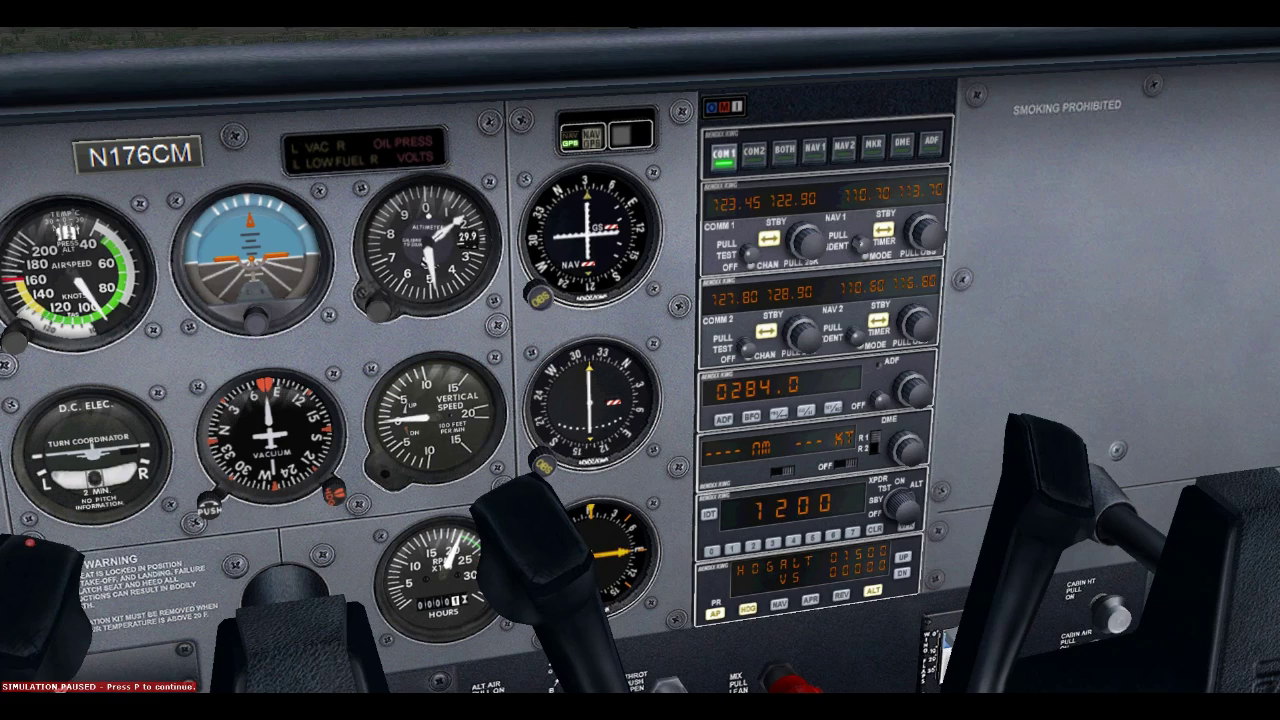
# Resume the simulation and confirm NAV1 is active on 110.70.
pyautogui.press('p')
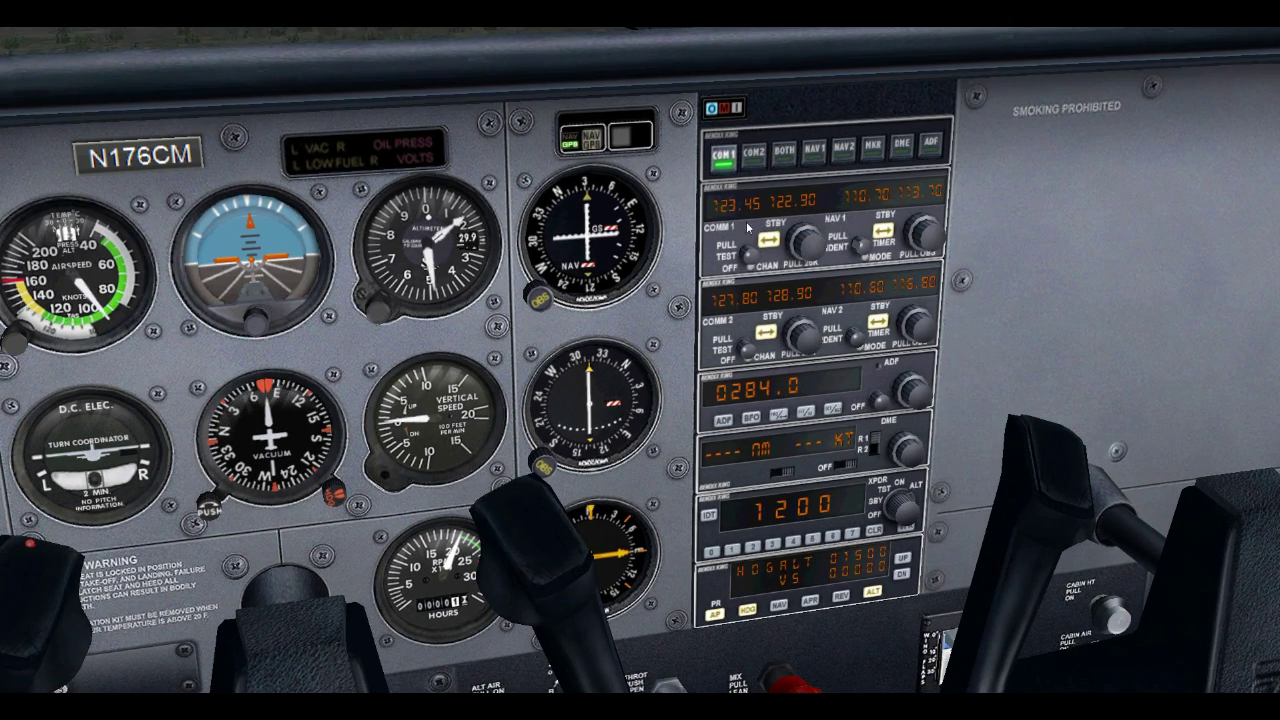
pyautogui.click(884, 236)
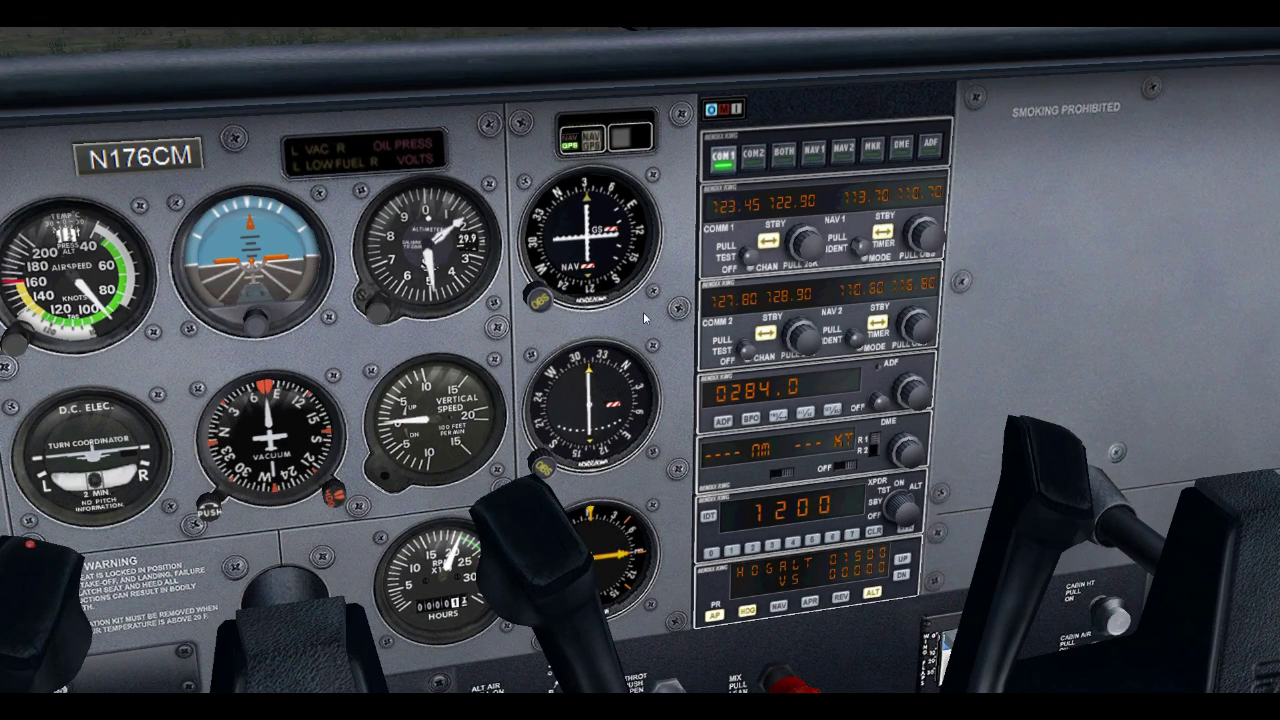
pyautogui.click(883, 238)
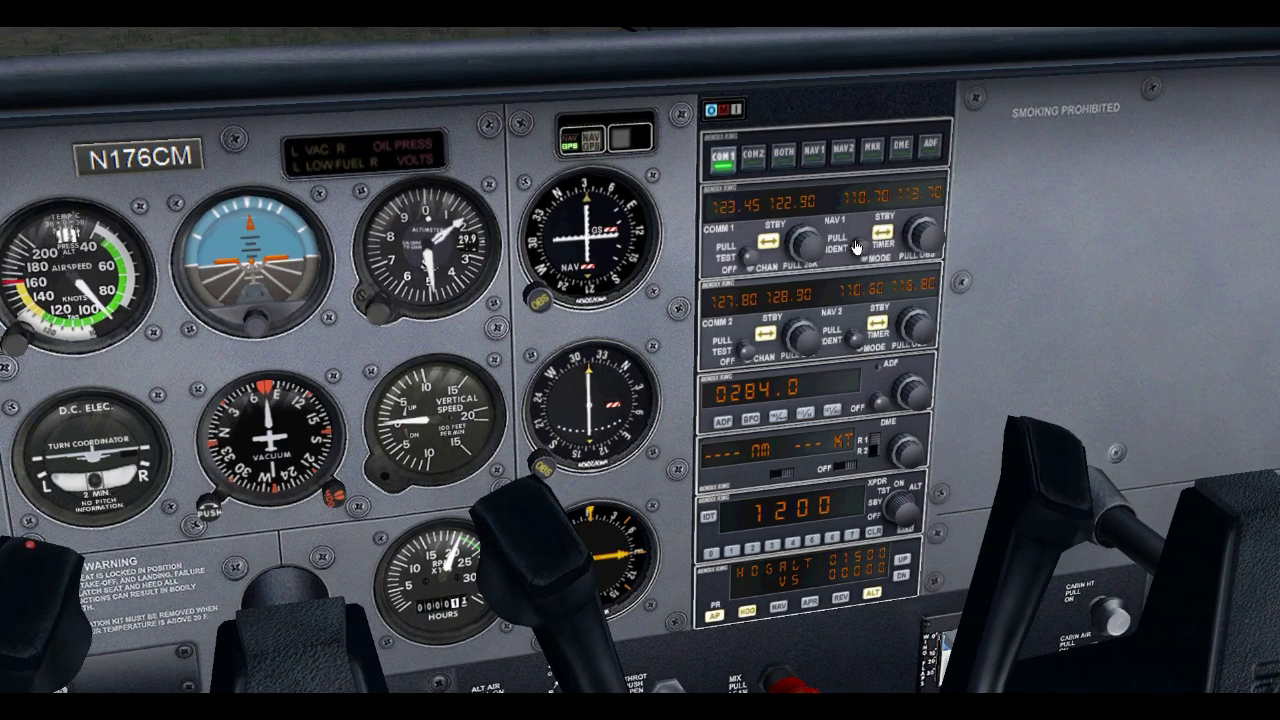
# Set the navigation source to NAV and bring up the GPS window.
pyautogui.hotkey('ctrl', 'space')
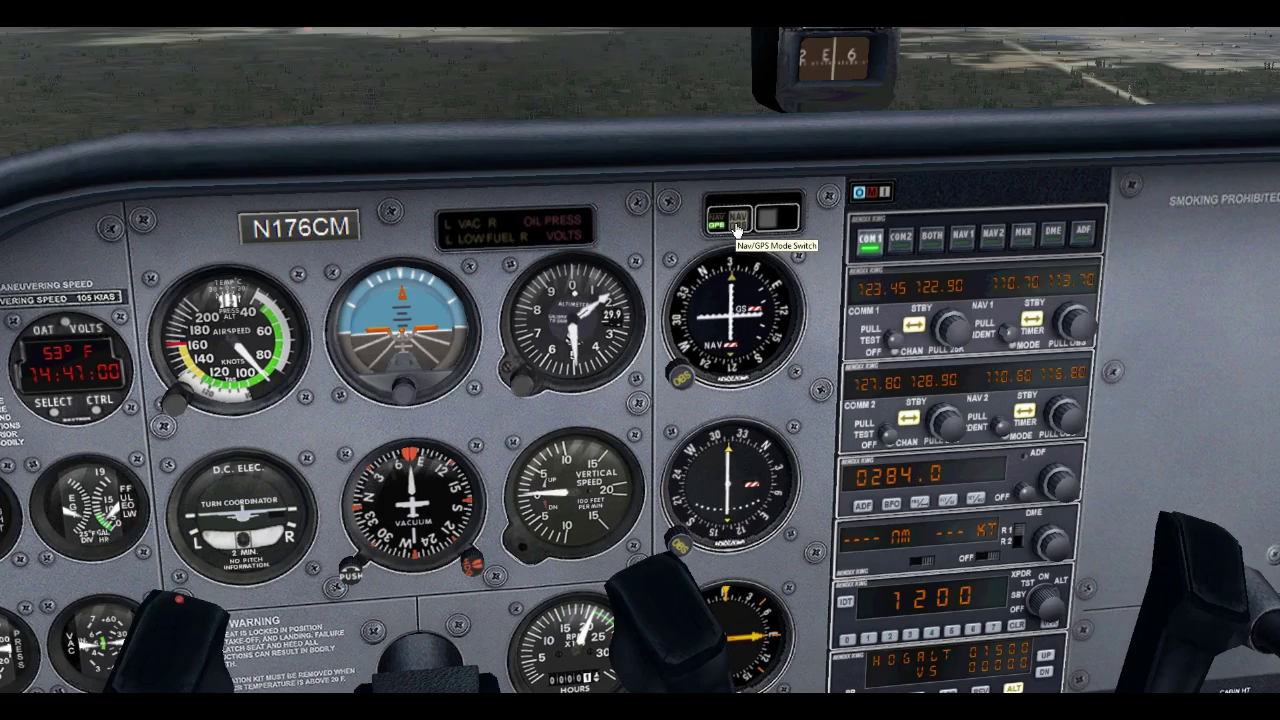
pyautogui.click(735, 229)
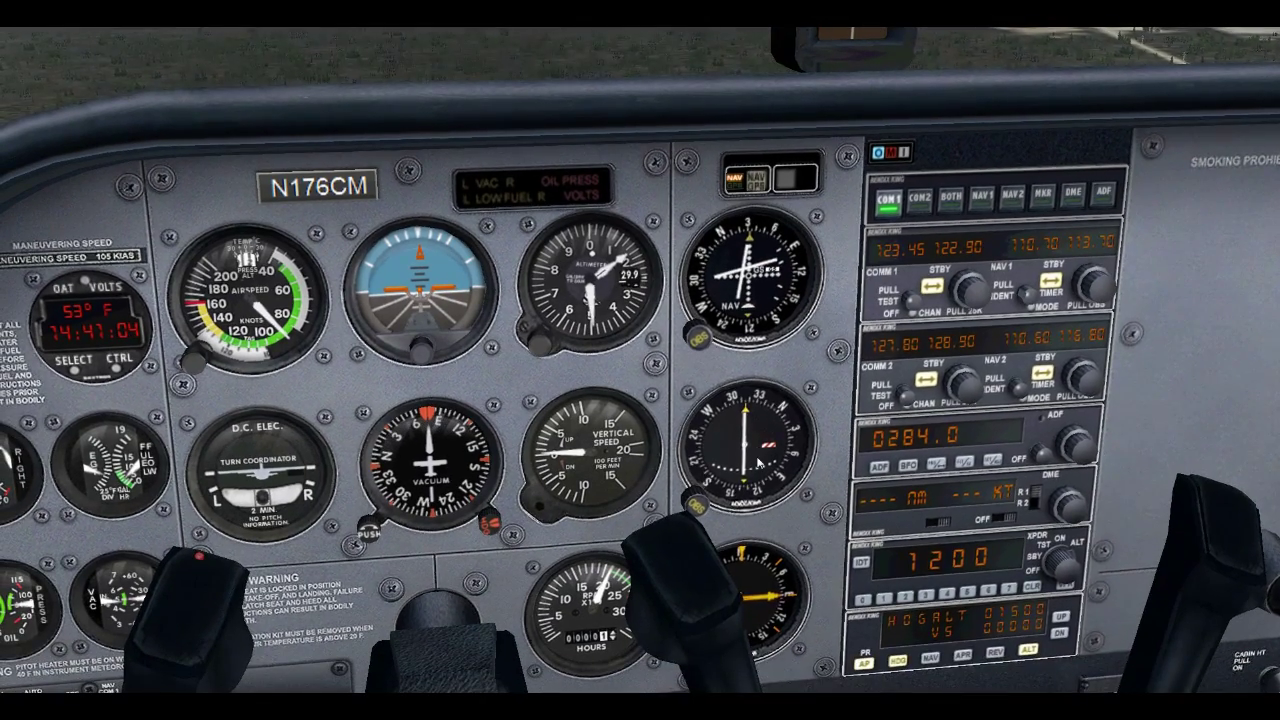
pyautogui.hotkey('shift', '2')
# Load and activate the KJAX ILS 07 approach with vectors on the GPS 500.
pyautogui.moveTo(890, 348); pyautogui.dragTo(512, 253)
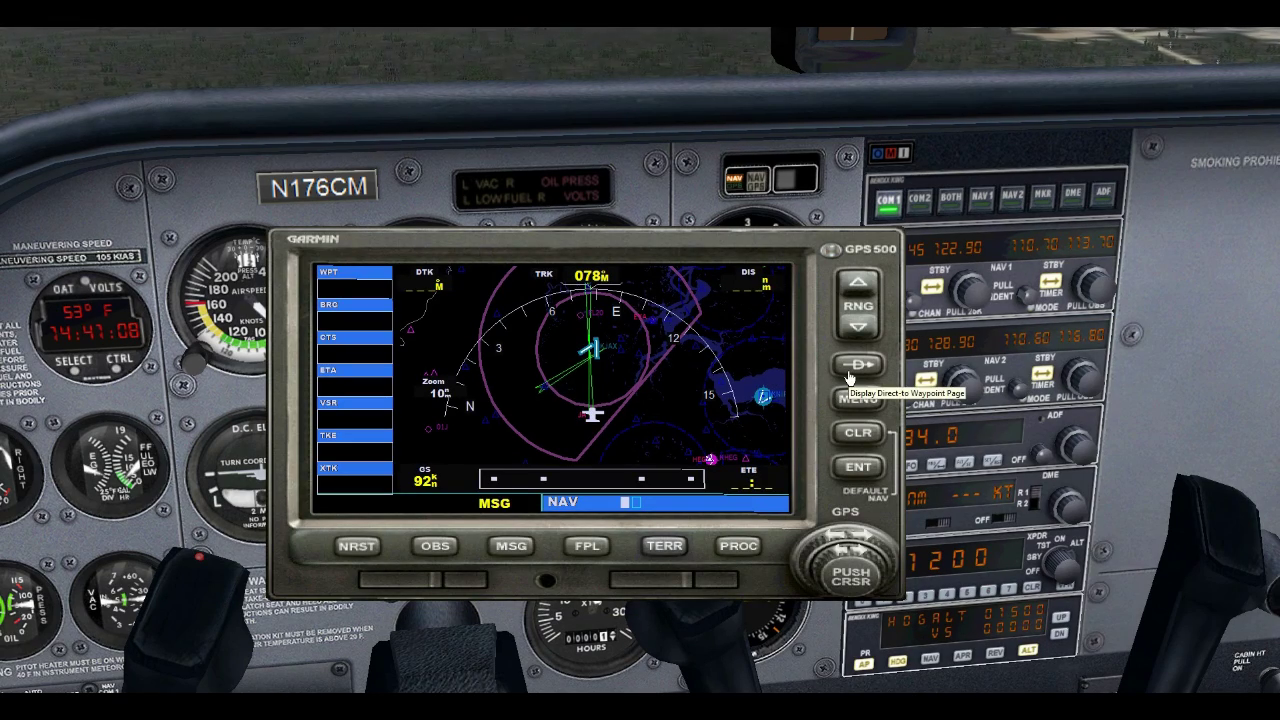
pyautogui.click(752, 548)
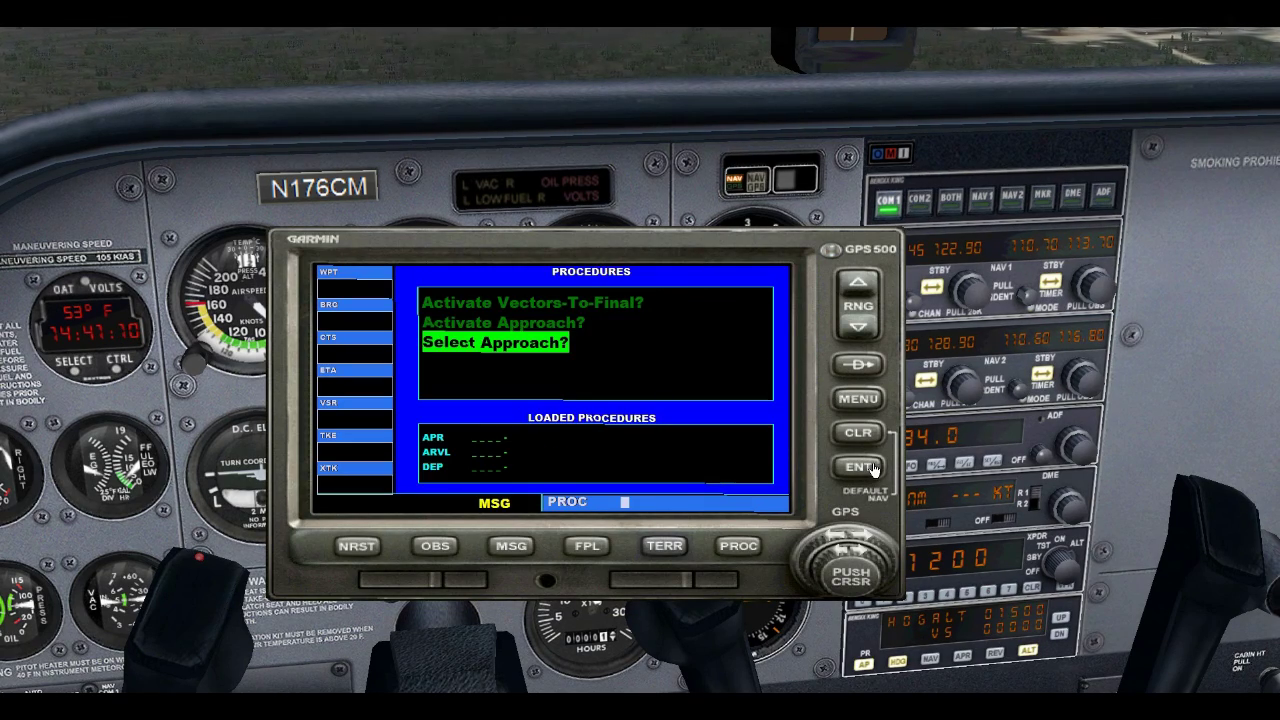
pyautogui.click(858, 466)
pyautogui.click(862, 540)
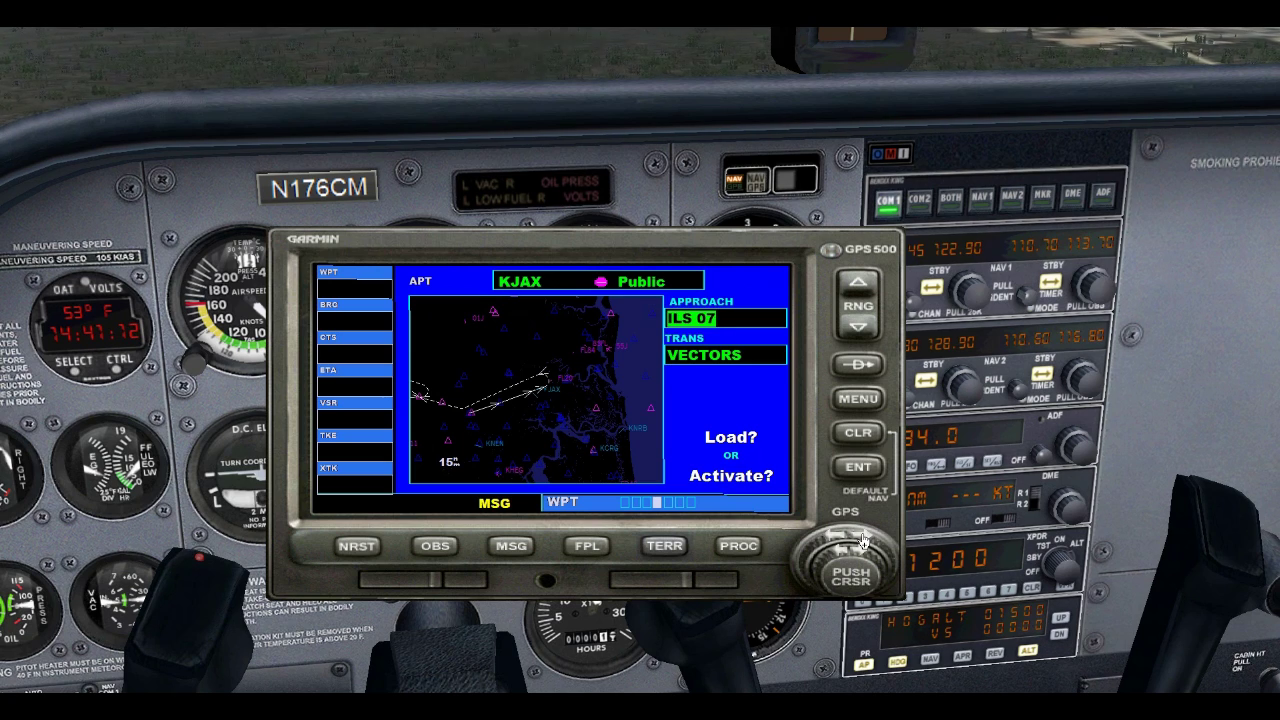
pyautogui.click(862, 540)
pyautogui.click(862, 540)
pyautogui.click(862, 540)
pyautogui.click(849, 467)
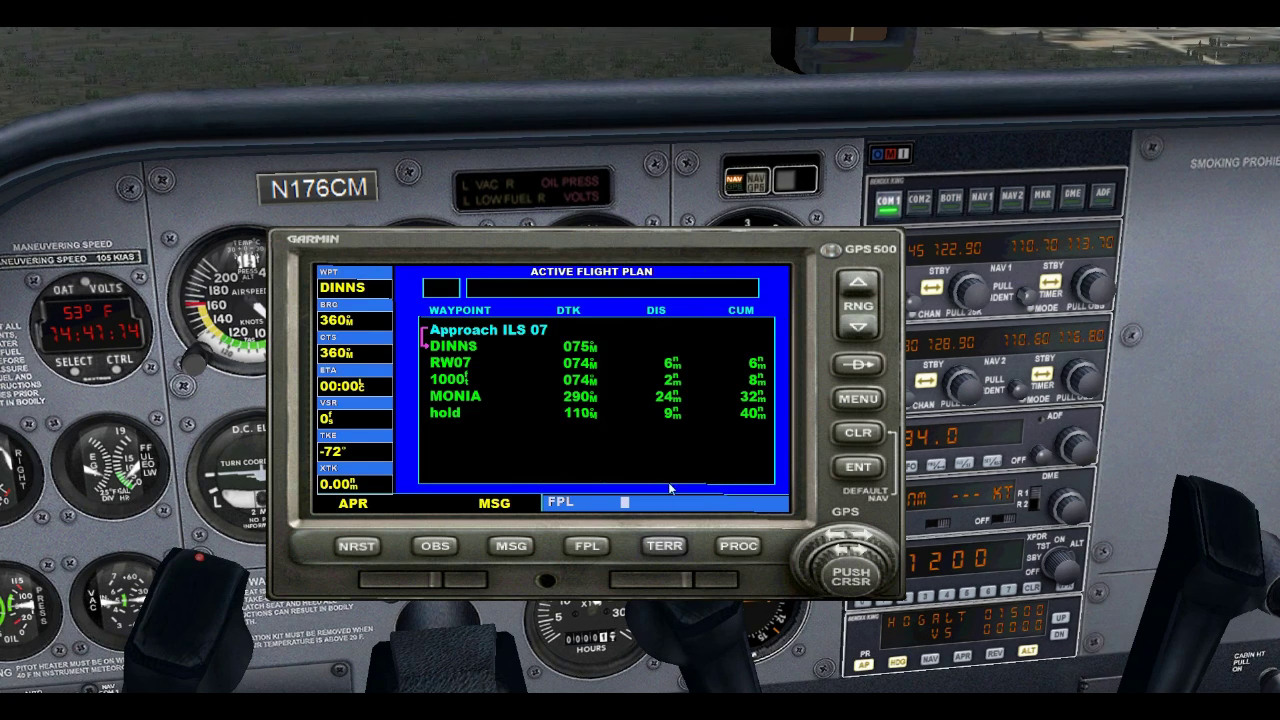
# Return the GPS to its map at 5 nm range and close the GPS window.
pyautogui.click(585, 547)
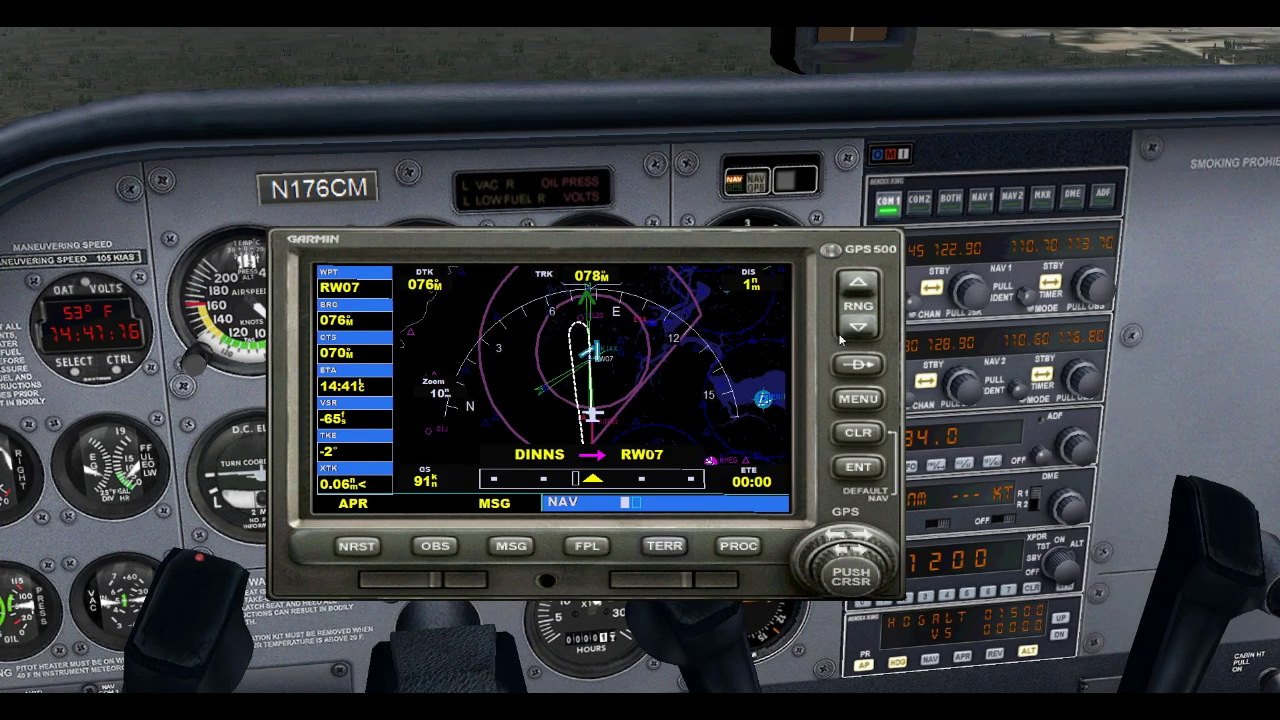
pyautogui.click(870, 322)
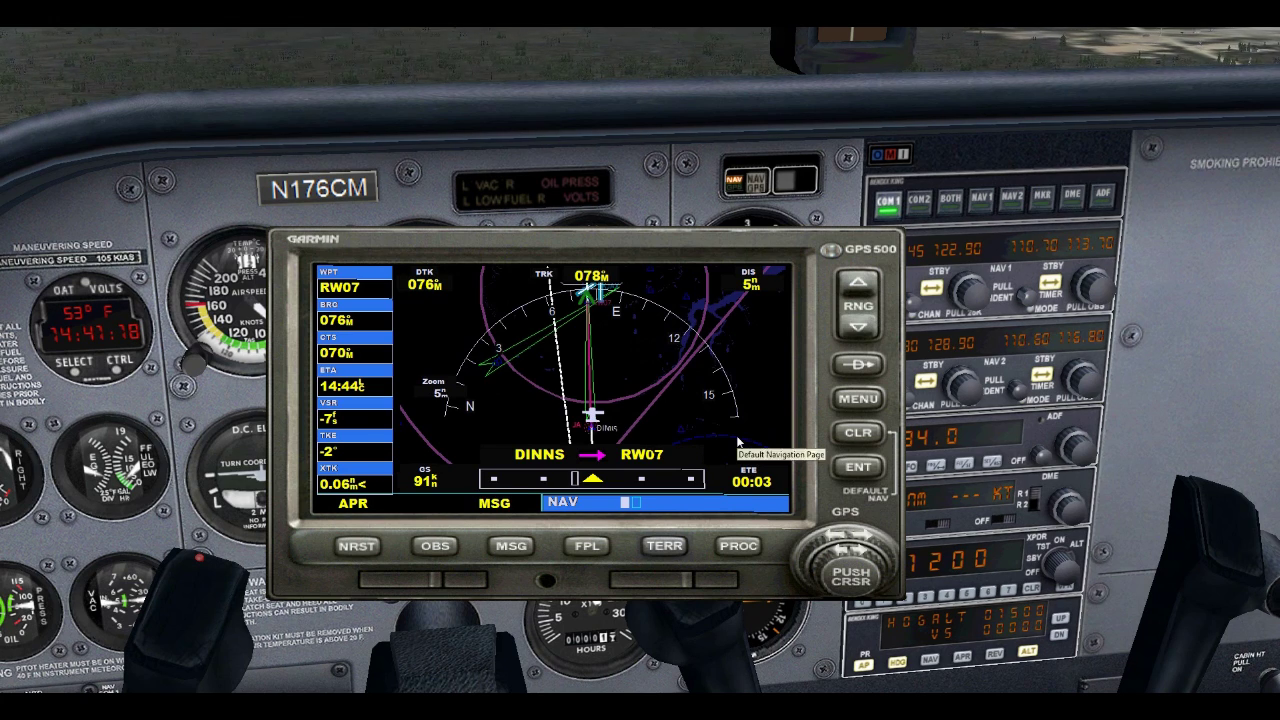
pyautogui.hotkey('shift', '3')
# Set the navigation source back to NAV and turn the NAV1 course knob.
pyautogui.click(750, 184)
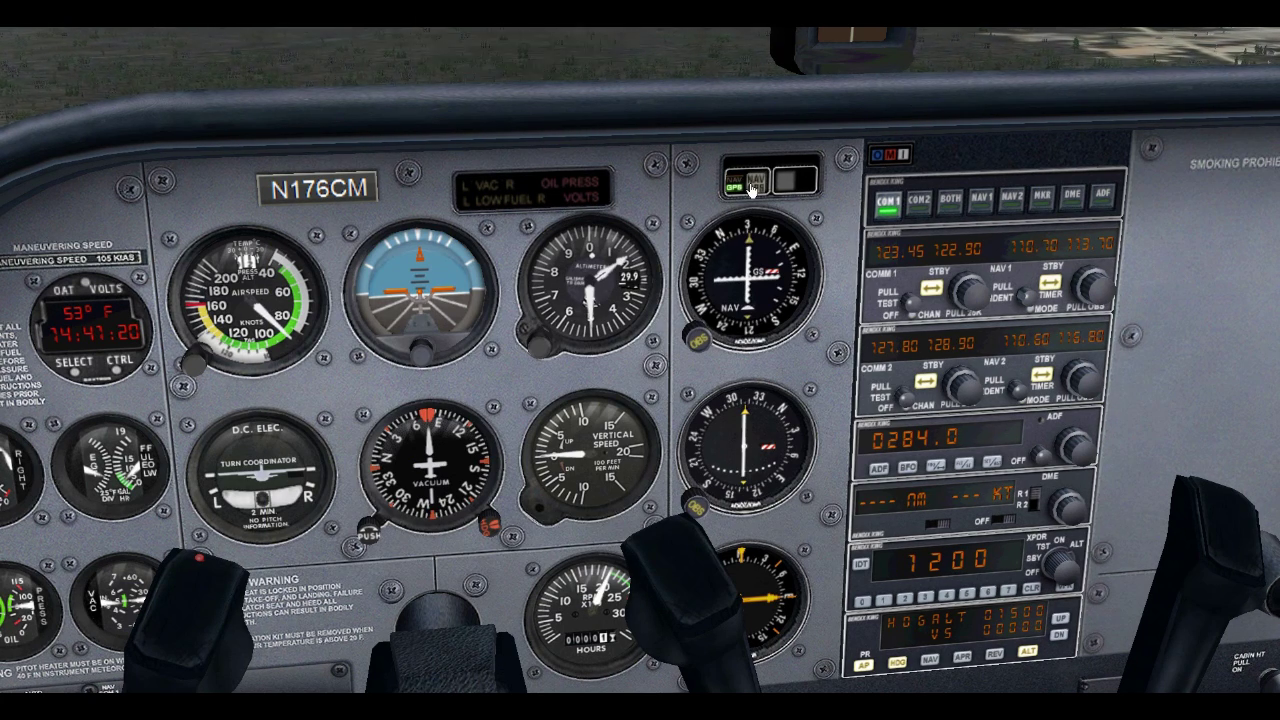
pyautogui.click(751, 187)
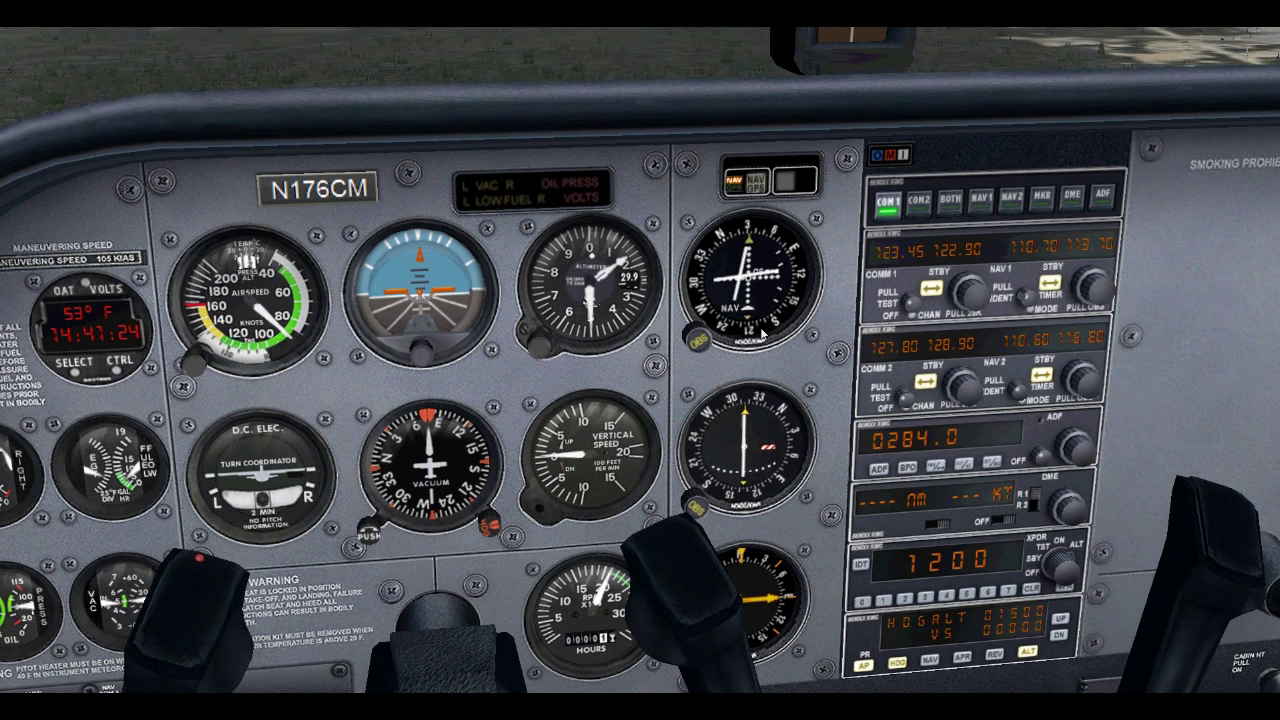
pyautogui.scroll(-5, 697, 345)
pyautogui.scroll(-5, 697, 345)
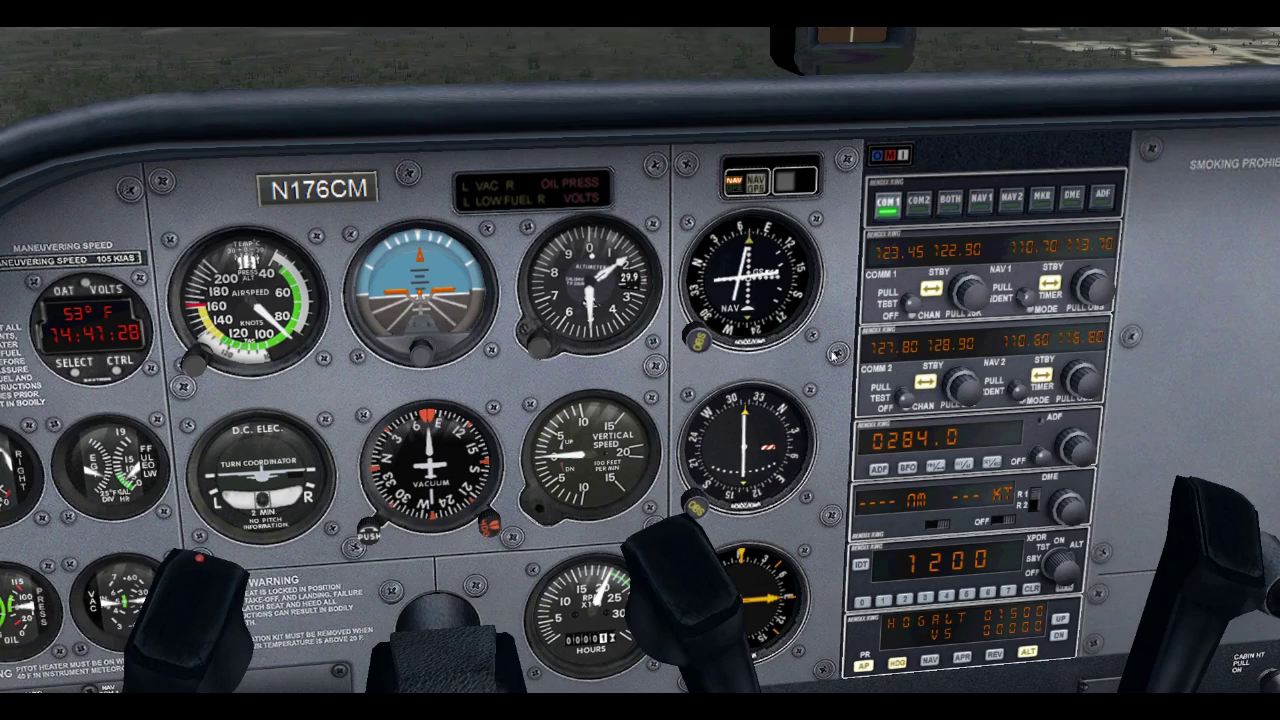
# Return to the windshield view and pan across the radios and autopilot controls.
pyautogui.hotkey('ctrl', 'space')
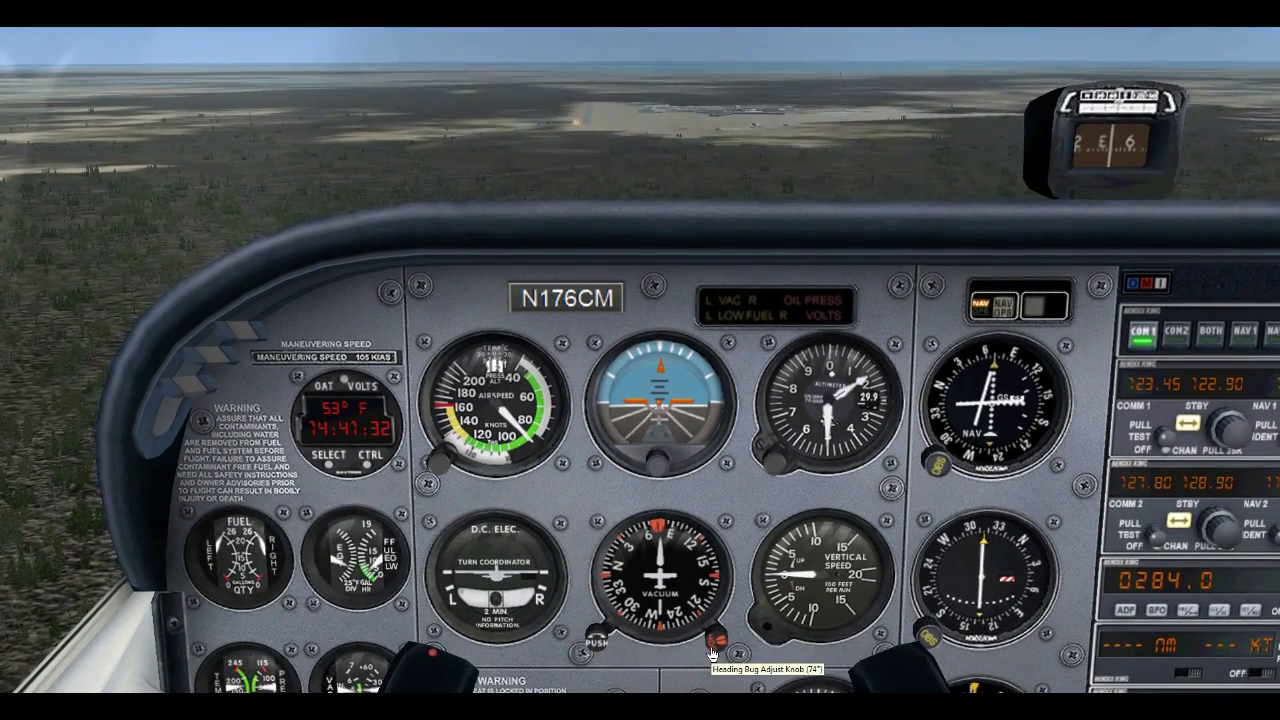
pyautogui.middleClick(587, 413)
pyautogui.middleClick(758, 421)
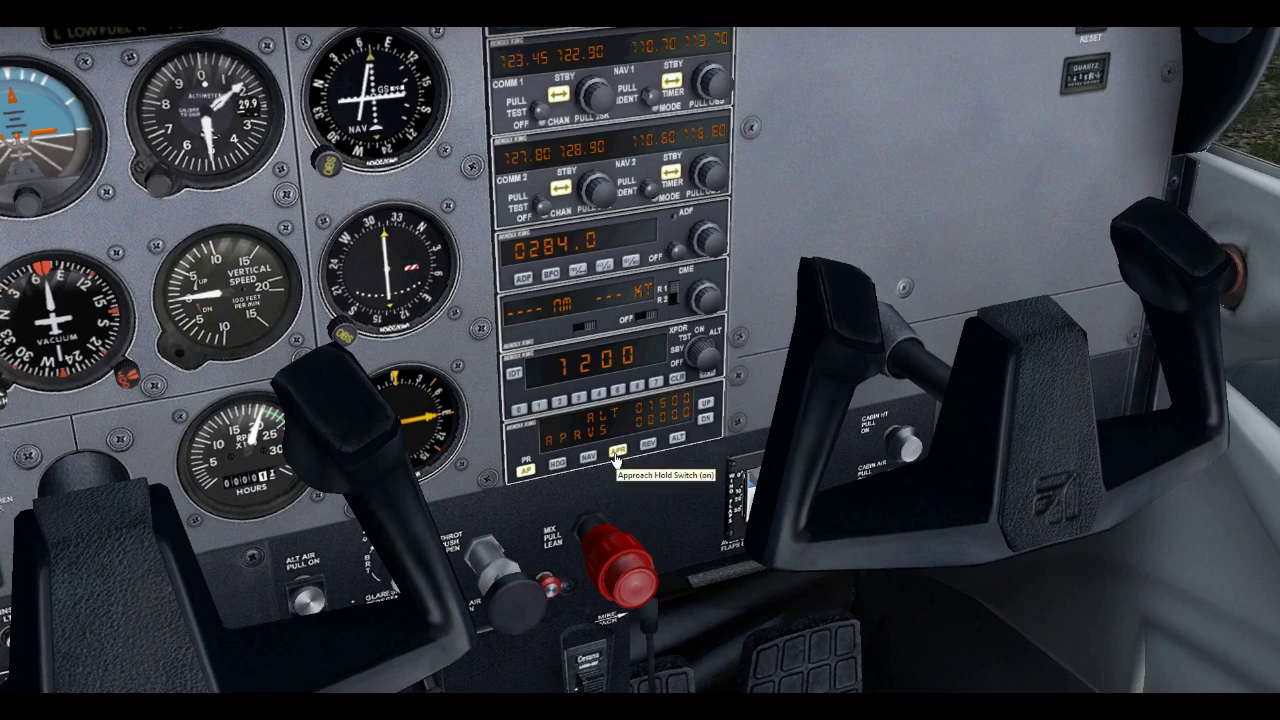
pyautogui.middleClick(605, 464)
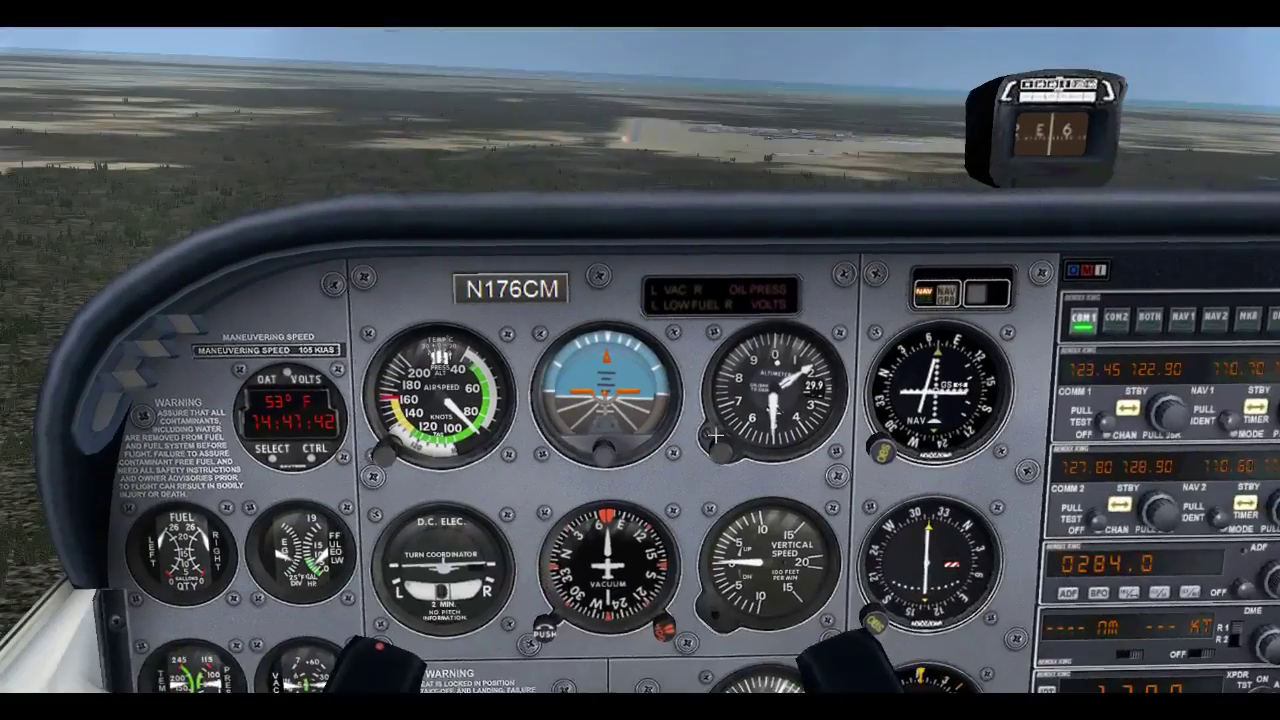
pyautogui.middleClick(716, 436)
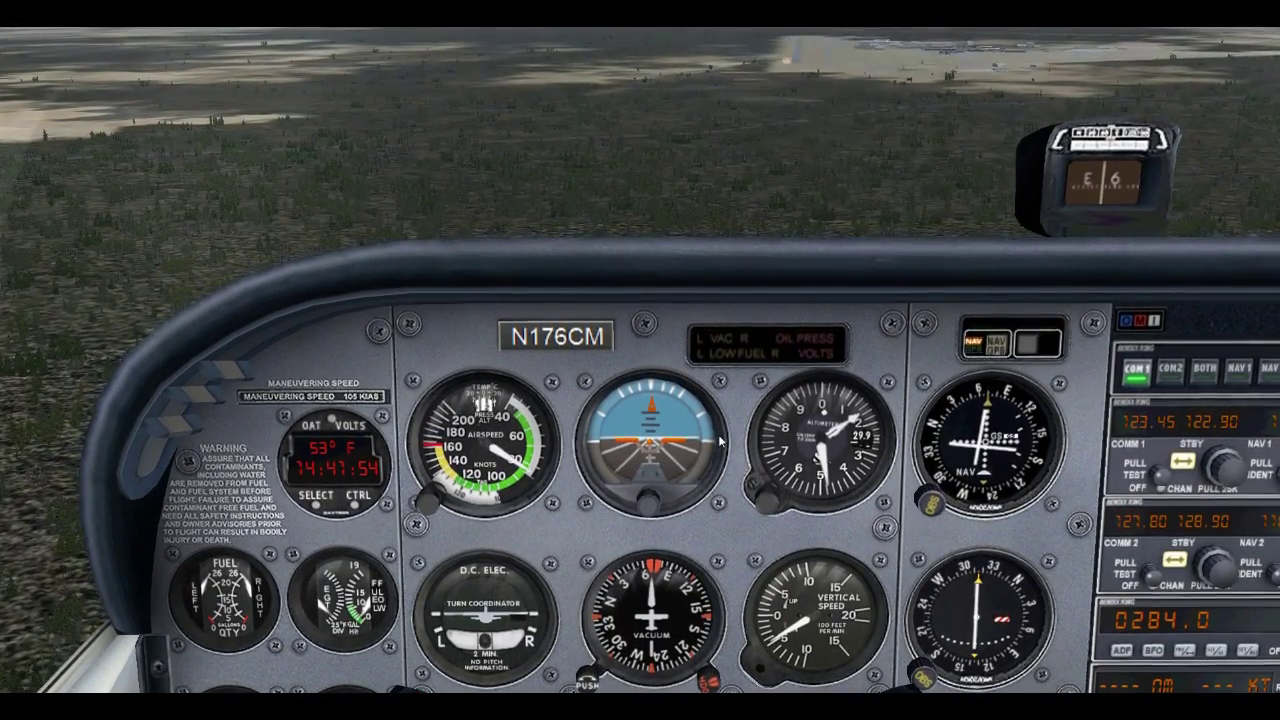
# Switch to the outside Locked Spot view of the Cessna flying the approach.
pyautogui.press('s')
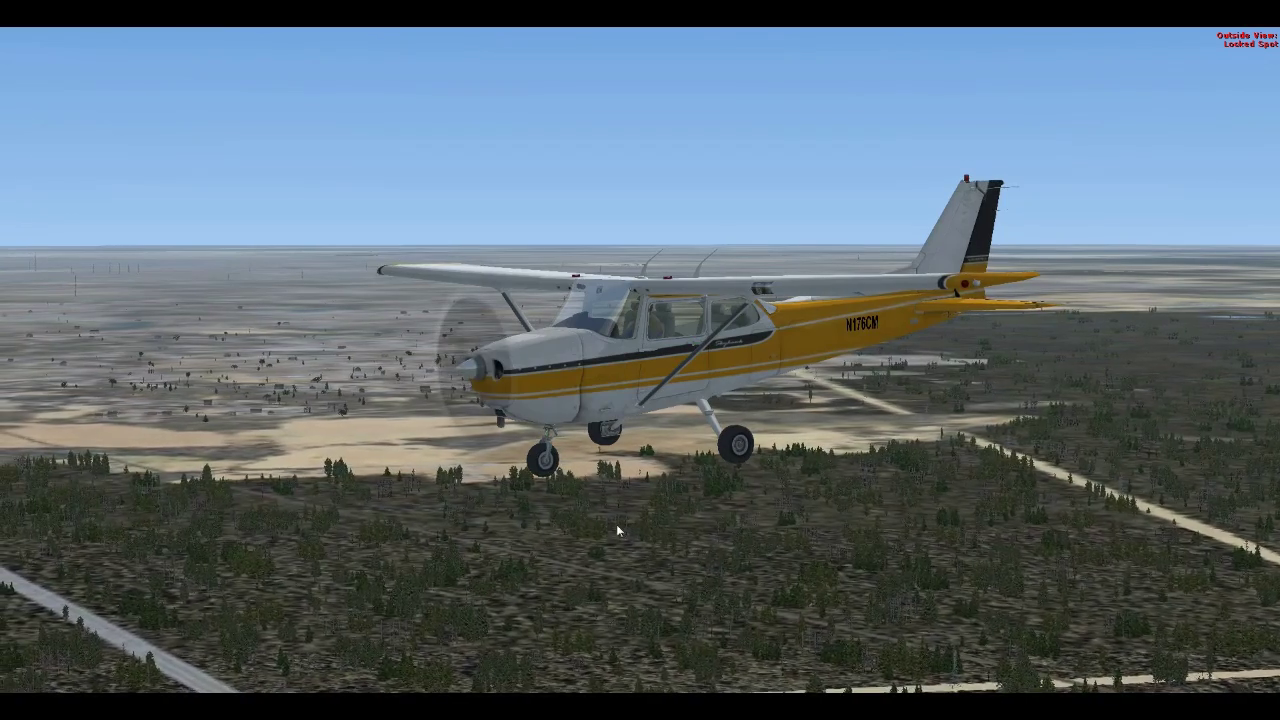